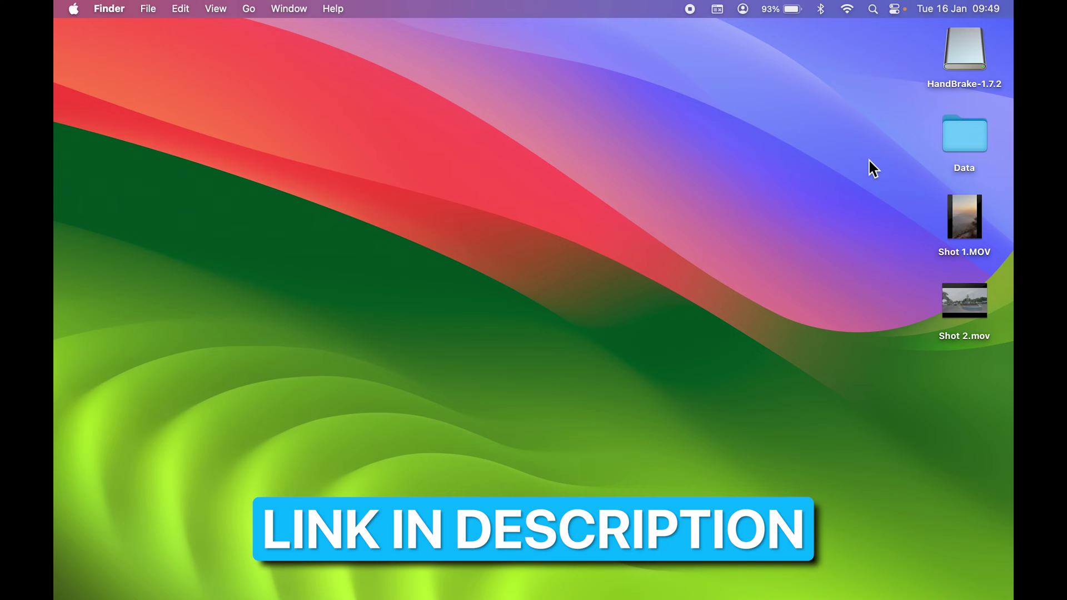
Inspect Shot 1.MOV's info: 151.7 MB file size, 2160×3840 dimensions and codecs
mouse_move(772, 599)
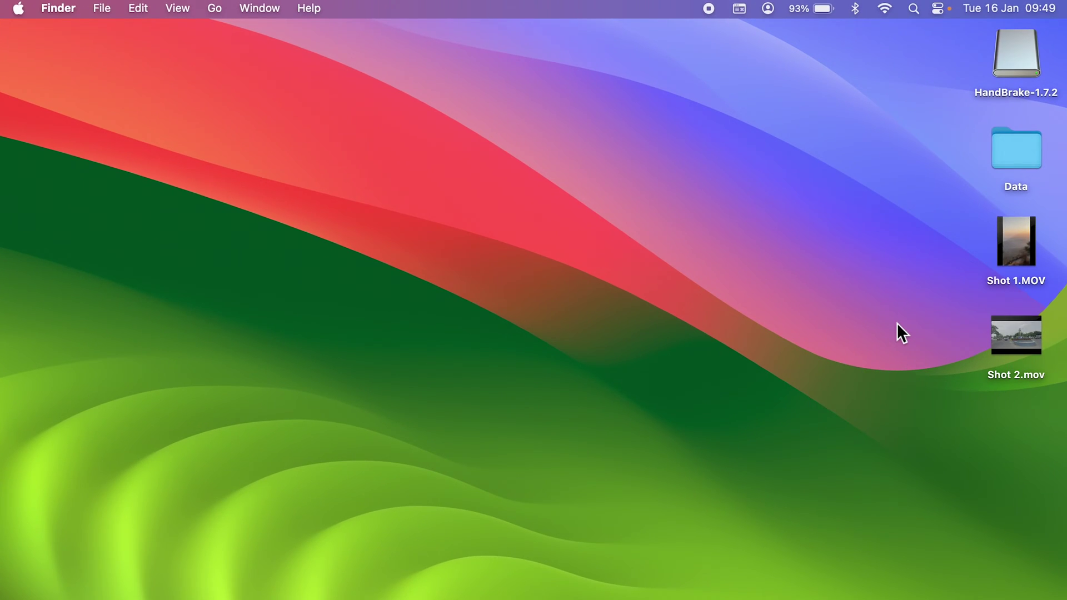
left_click(1013, 284)
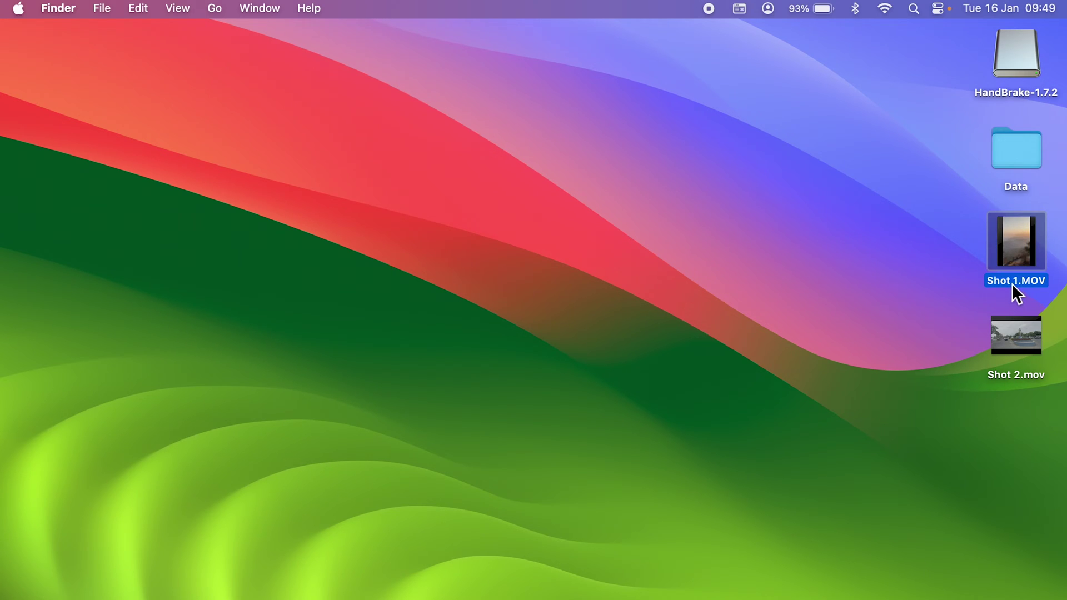
key("super+i")
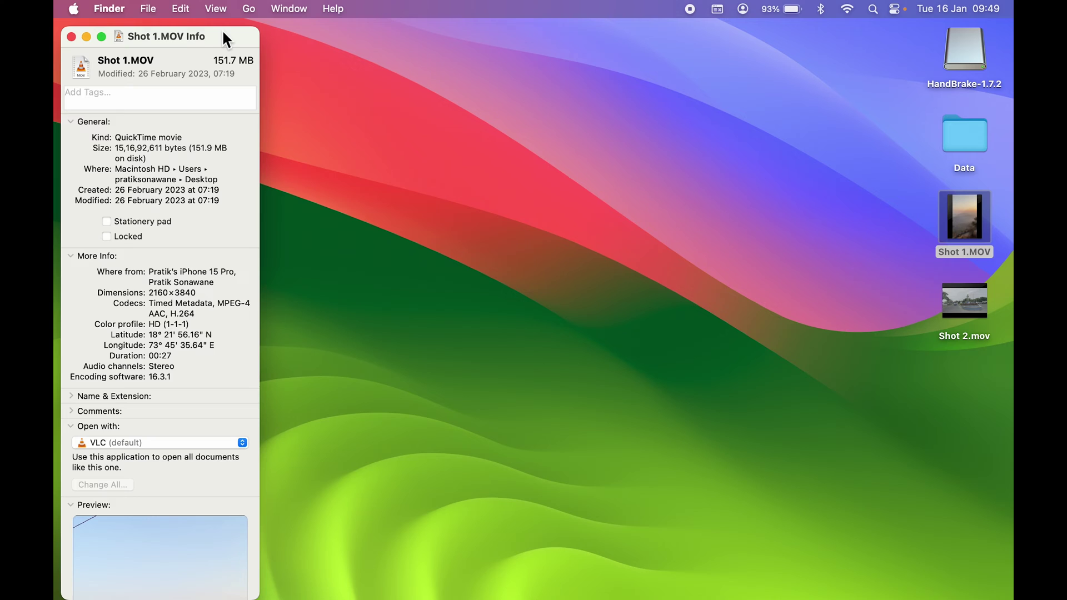
left_click_drag(223, 32, 272, 33)
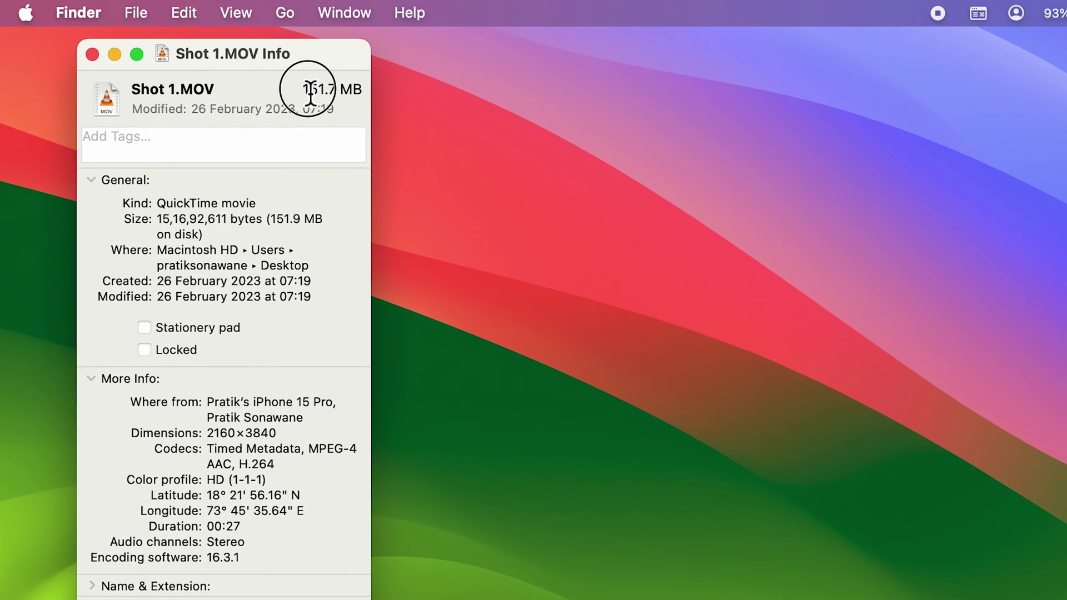
left_click_drag(310, 94, 360, 94)
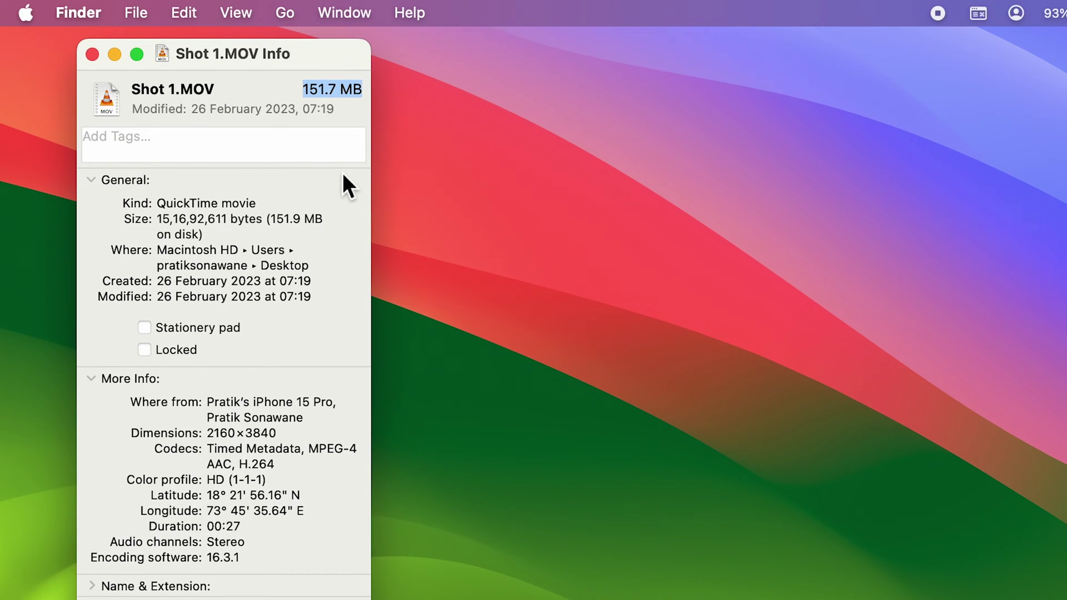
left_click_drag(207, 439, 293, 439)
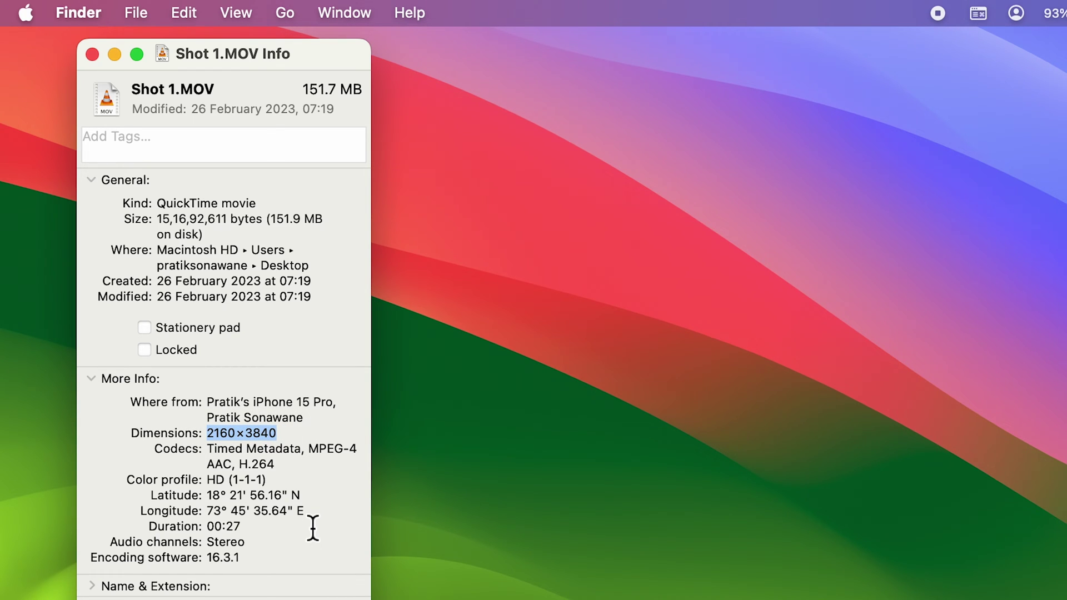
left_click_drag(163, 449, 290, 468)
left_click(343, 215)
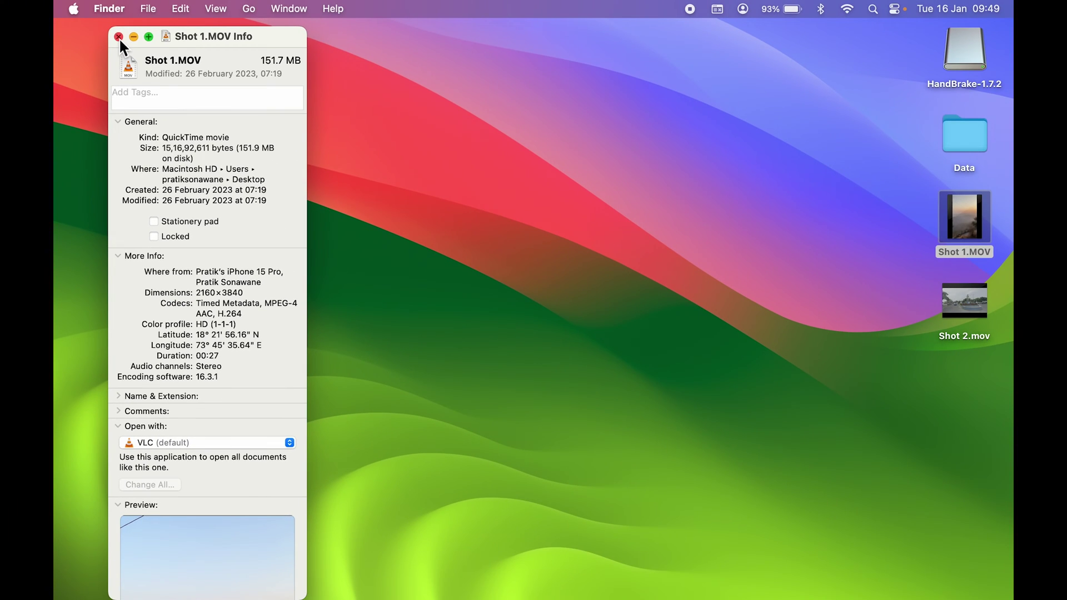
left_click_drag(261, 61, 309, 60)
left_click(119, 37)
Launch HandBrake and load Shot 1.MOV from the Desktop as the source
mouse_move(825, 595)
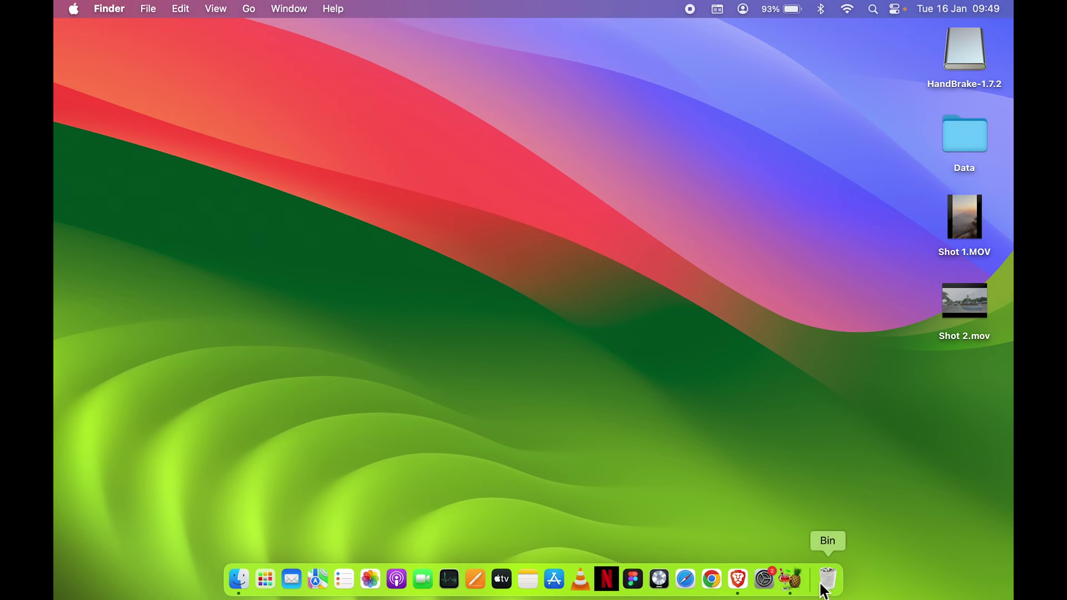
left_click(788, 580)
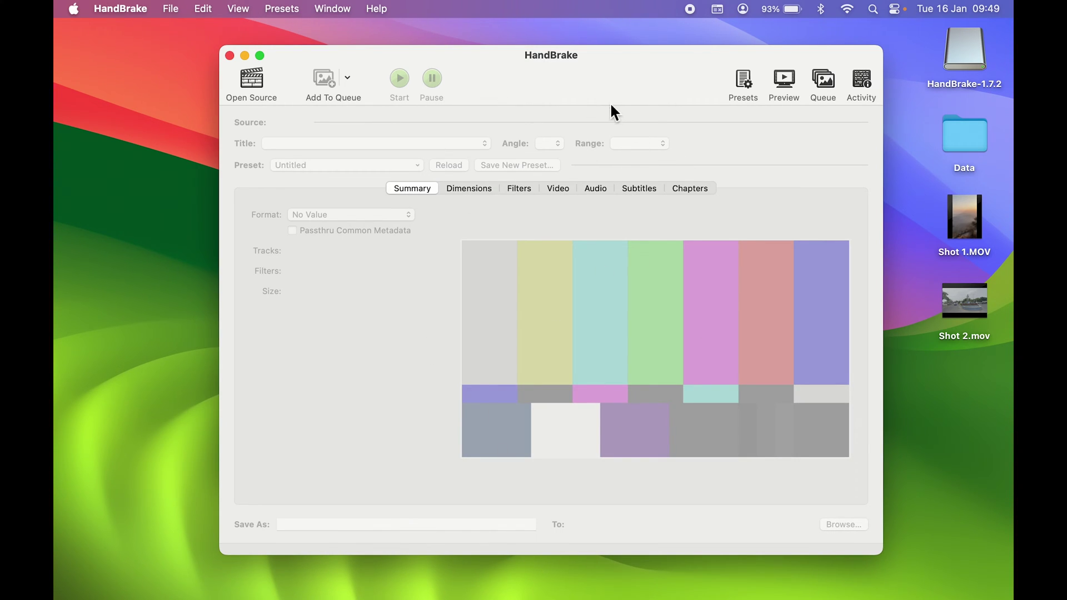
left_click(251, 89)
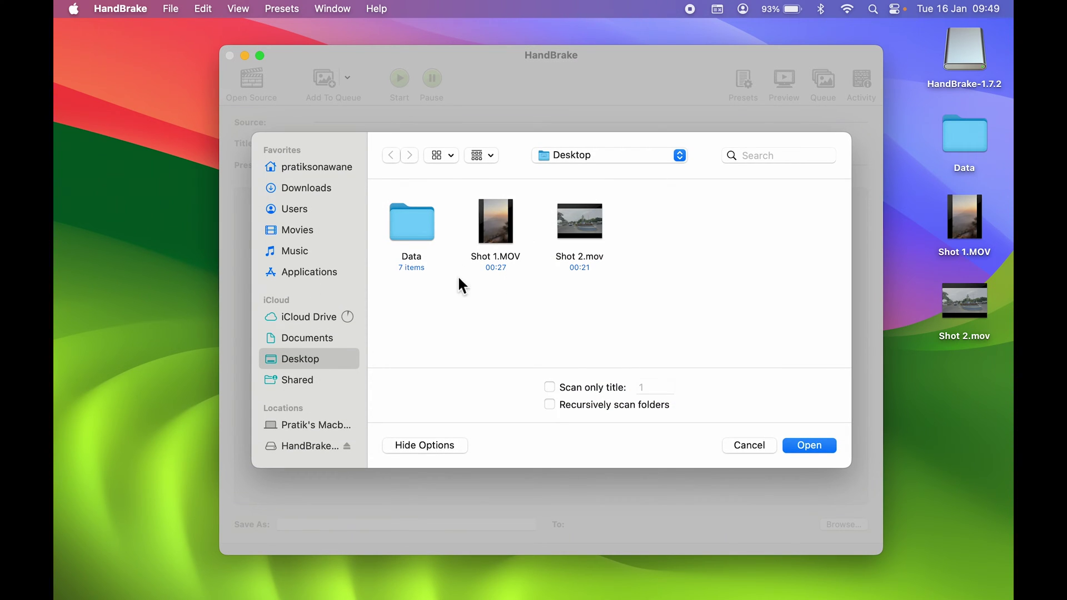
left_click(501, 251)
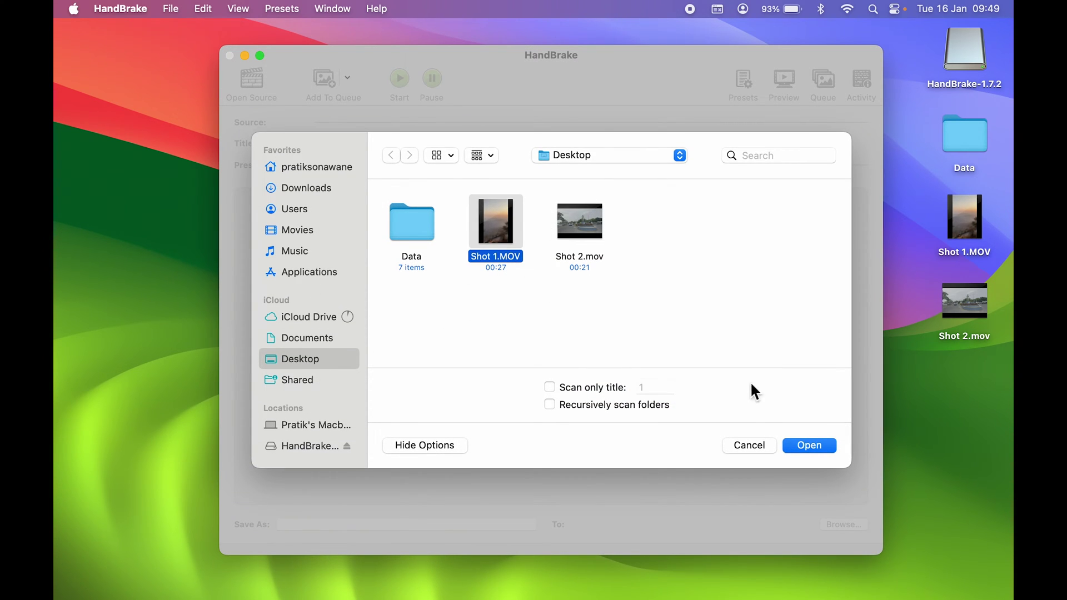
left_click(809, 447)
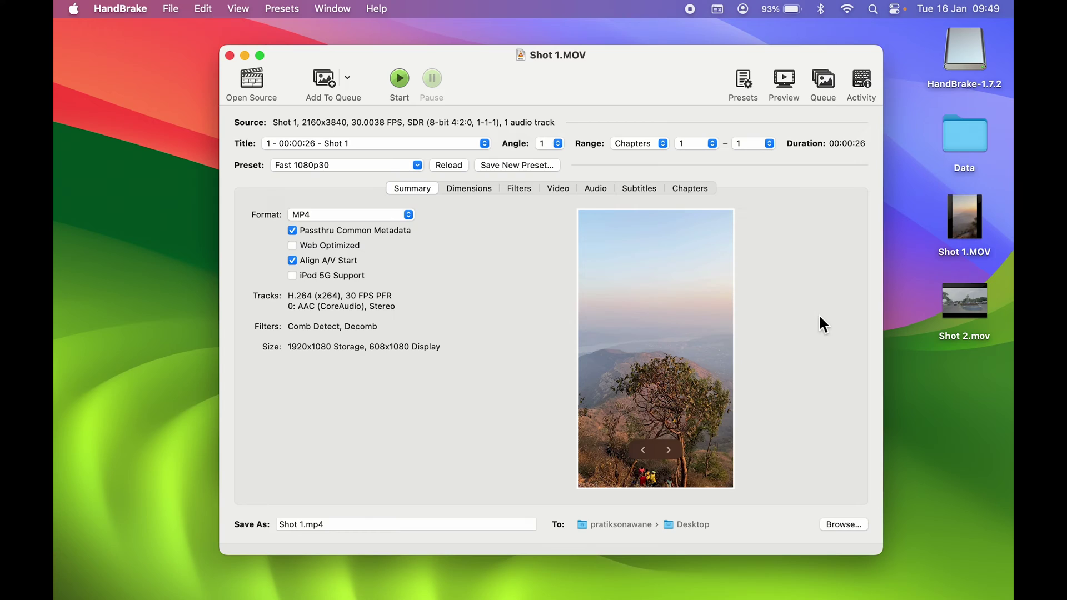
left_click(967, 257)
key("space")
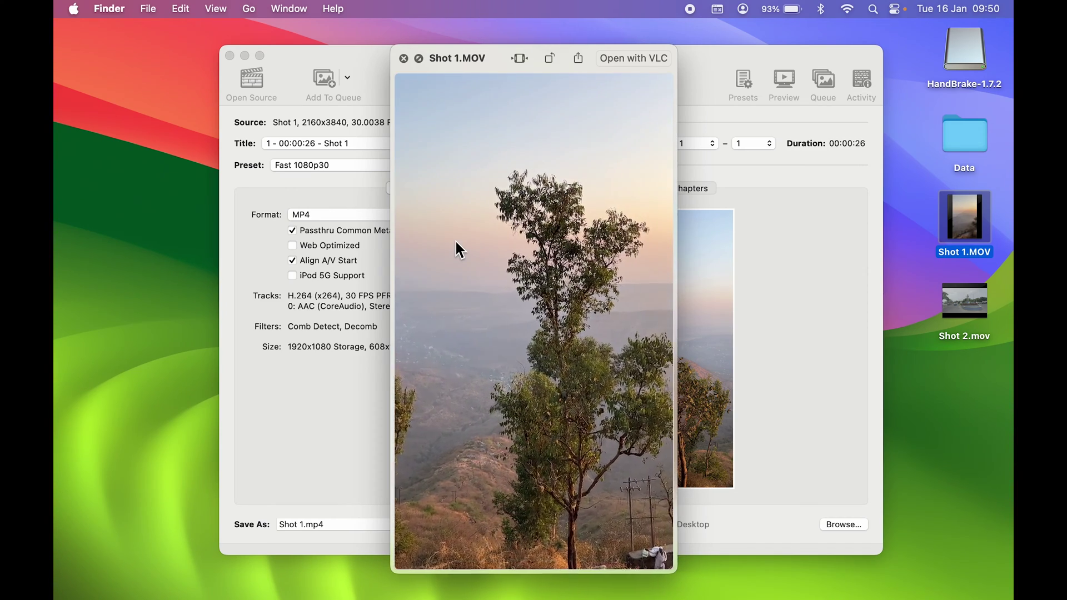
key("space")
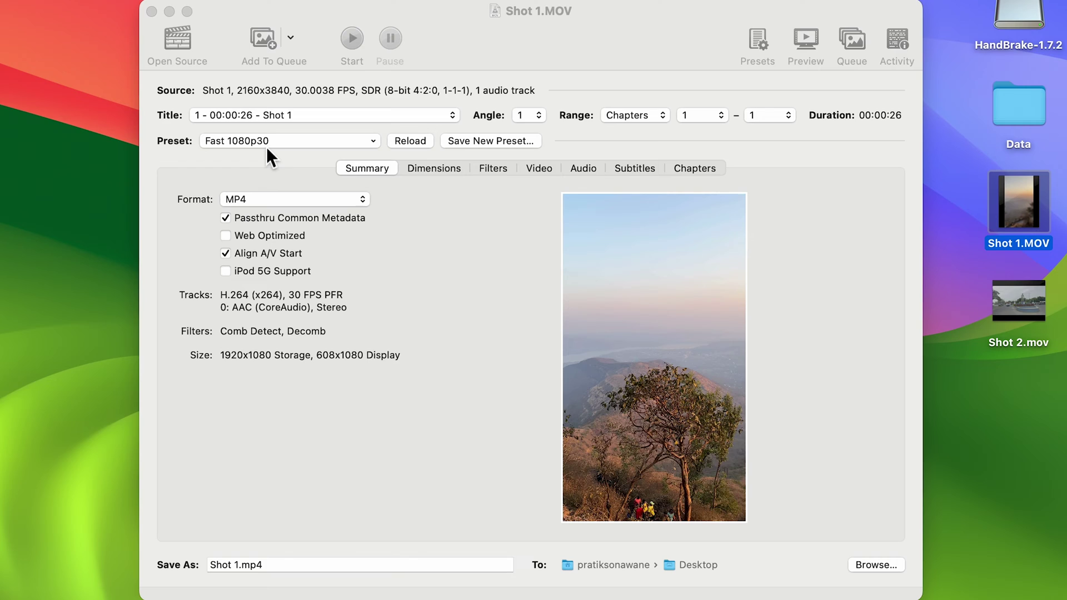
Choose the Creator 2160p60 4K preset from the Web presets list
left_click(373, 140)
mouse_move(264, 166)
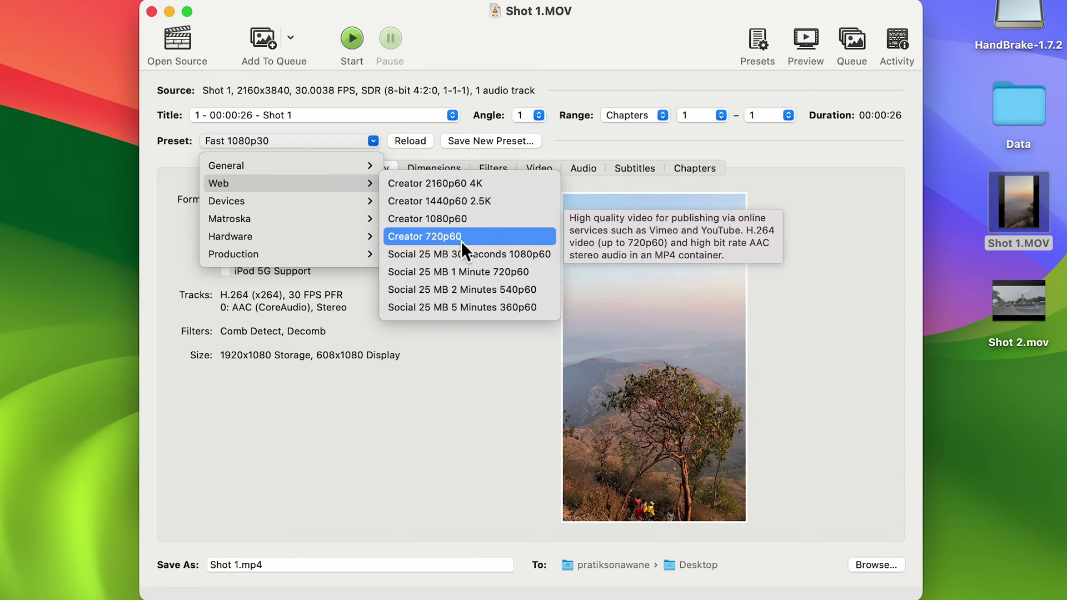
mouse_move(321, 204)
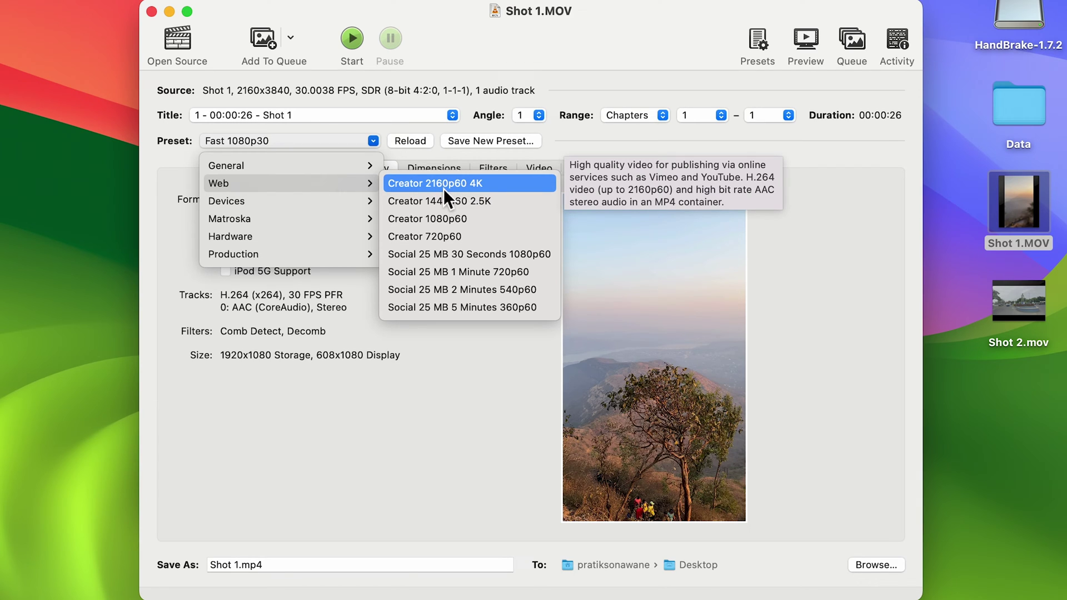
left_click(472, 184)
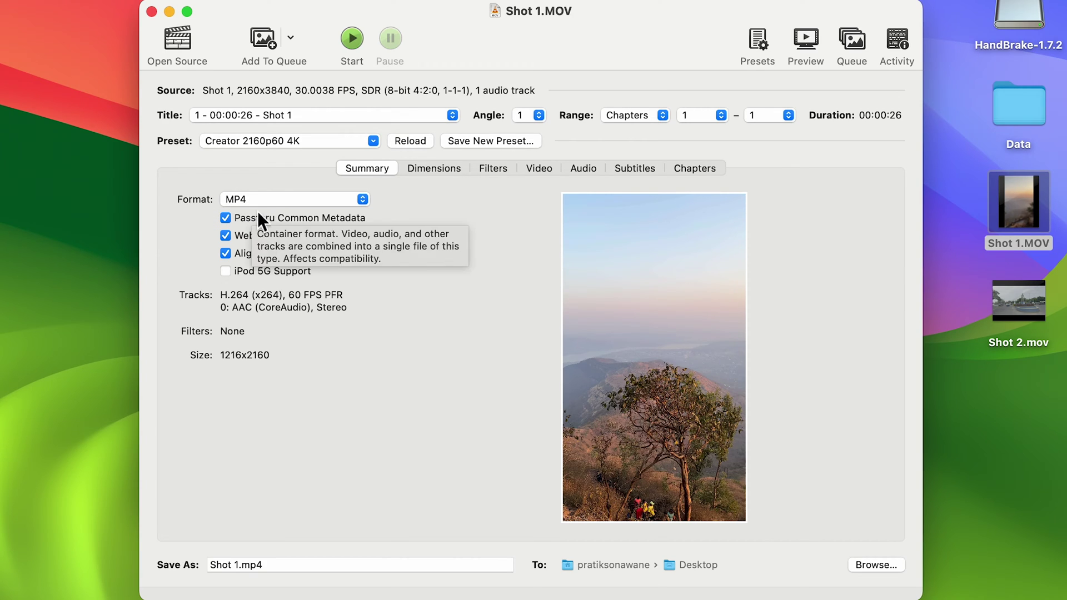
Review the tracks summary, noting H.264 and 60 FPS PFR
left_click(222, 299)
double_click(223, 296)
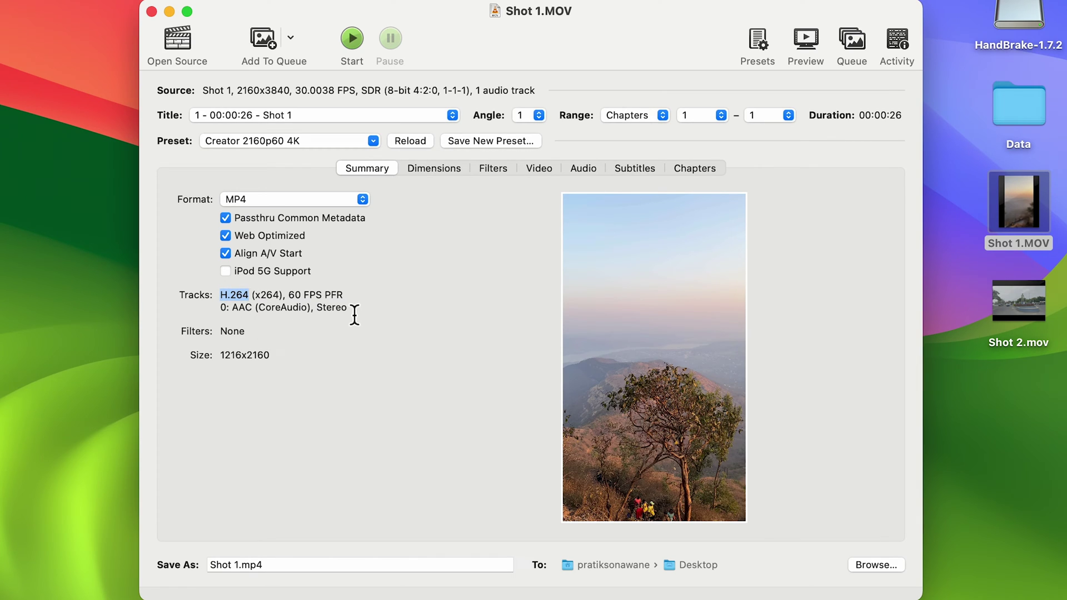
left_click(284, 297)
left_click(291, 299)
left_click_drag(292, 299, 476, 301)
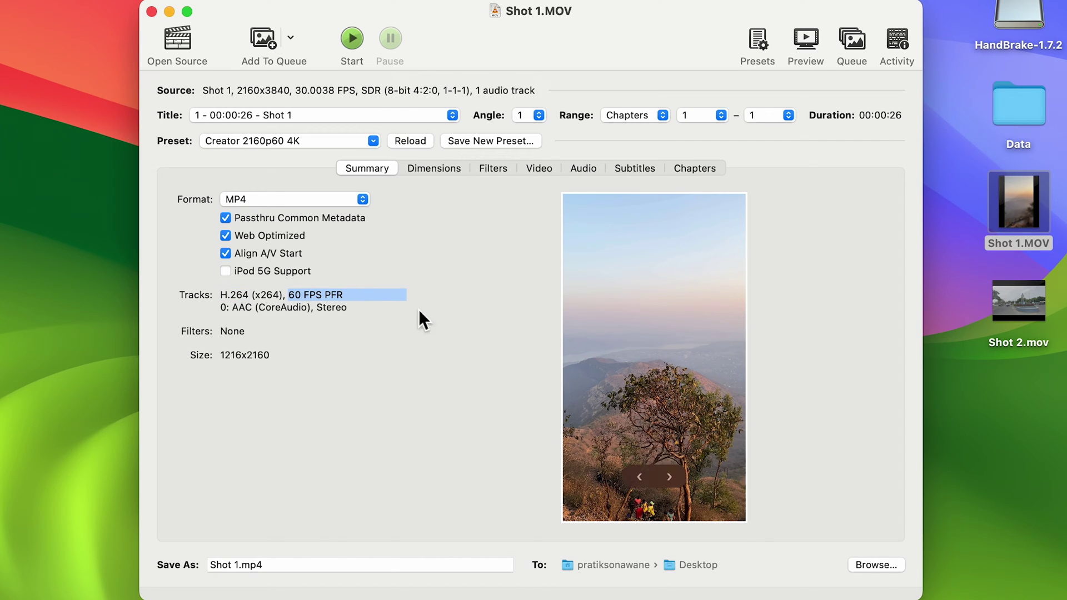
left_click(372, 336)
Change the Video tab's frame rate to 30 FPS
left_click(539, 169)
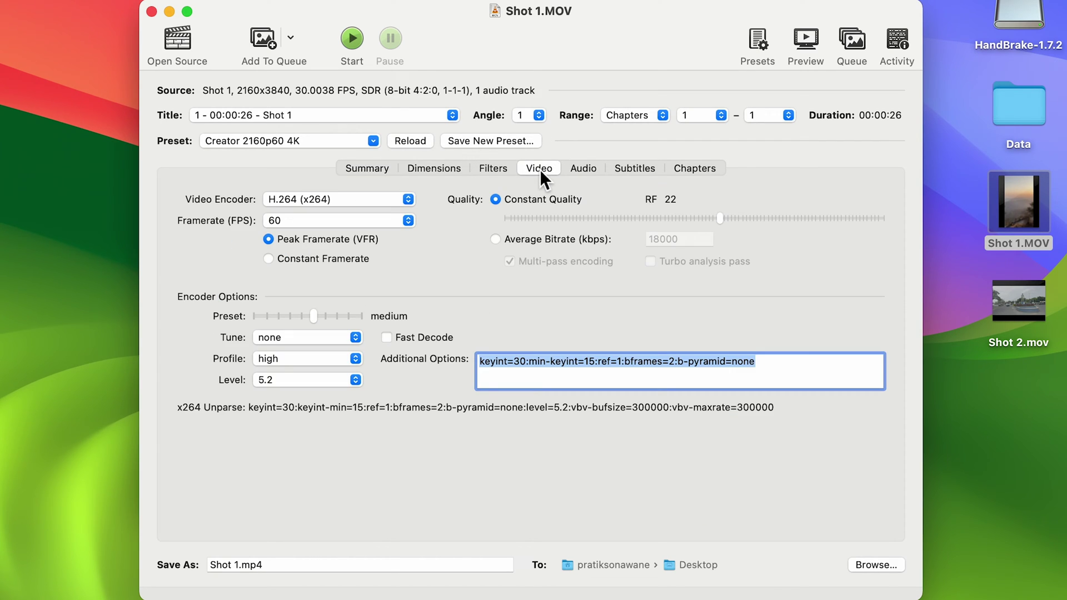
left_click(408, 222)
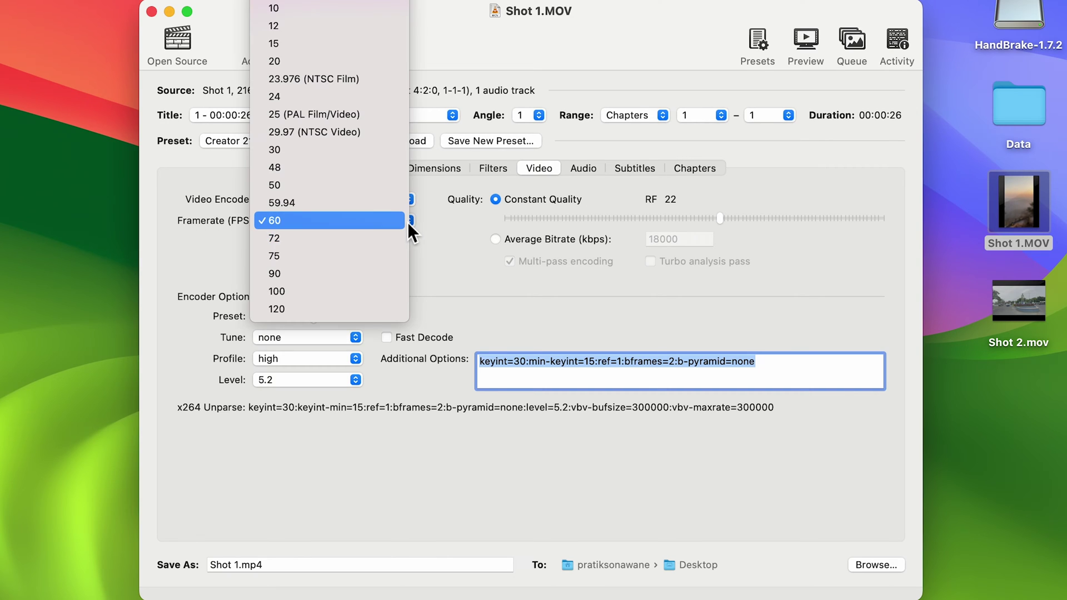
left_click(295, 155)
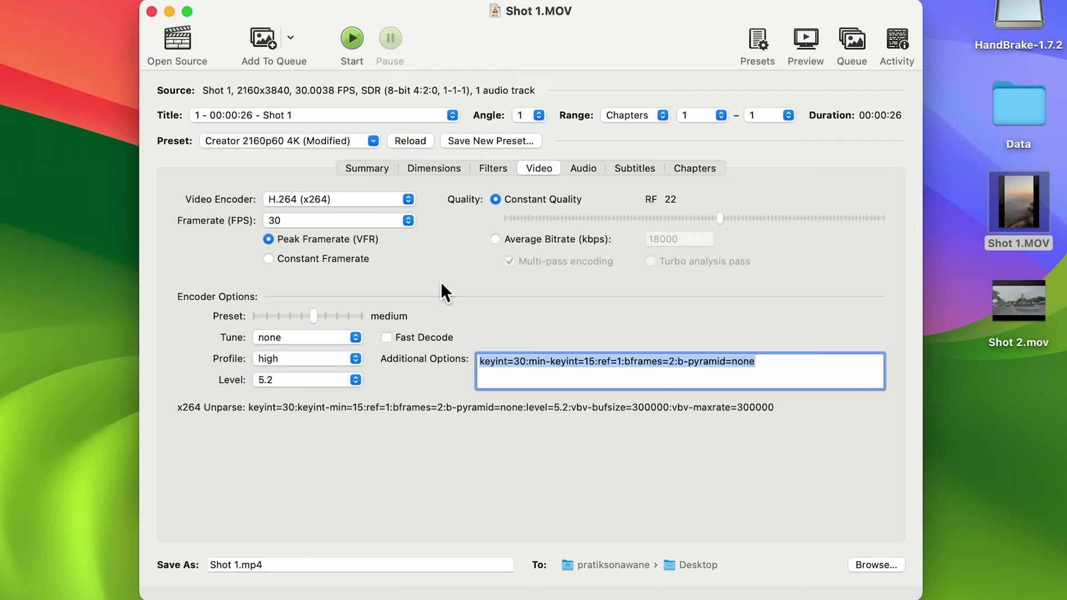
Set Dimensions cropping to None, then return to the Summary tab
left_click(439, 169)
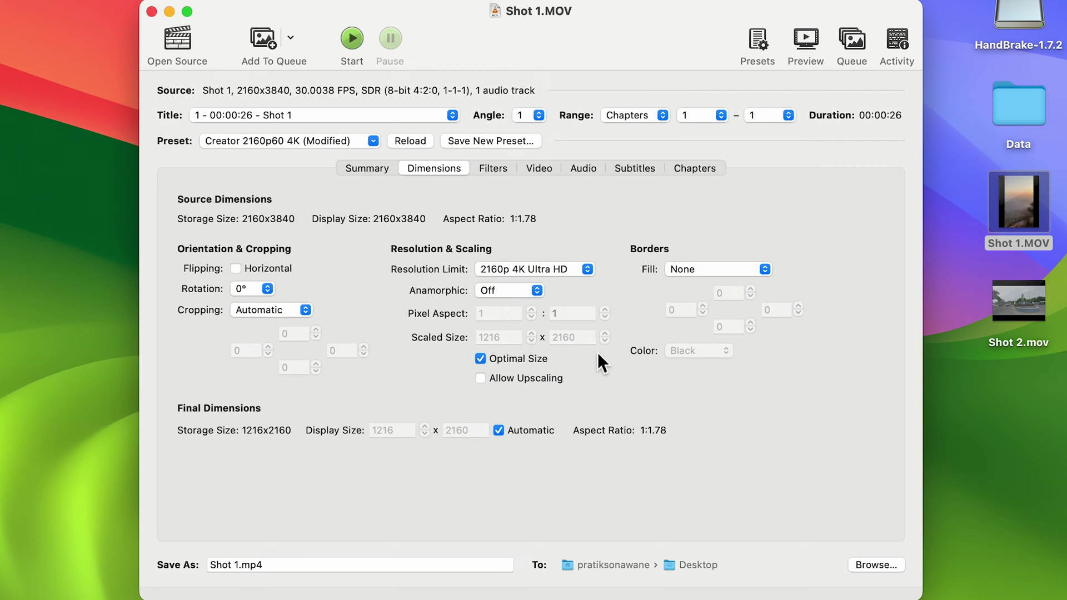
left_click(307, 311)
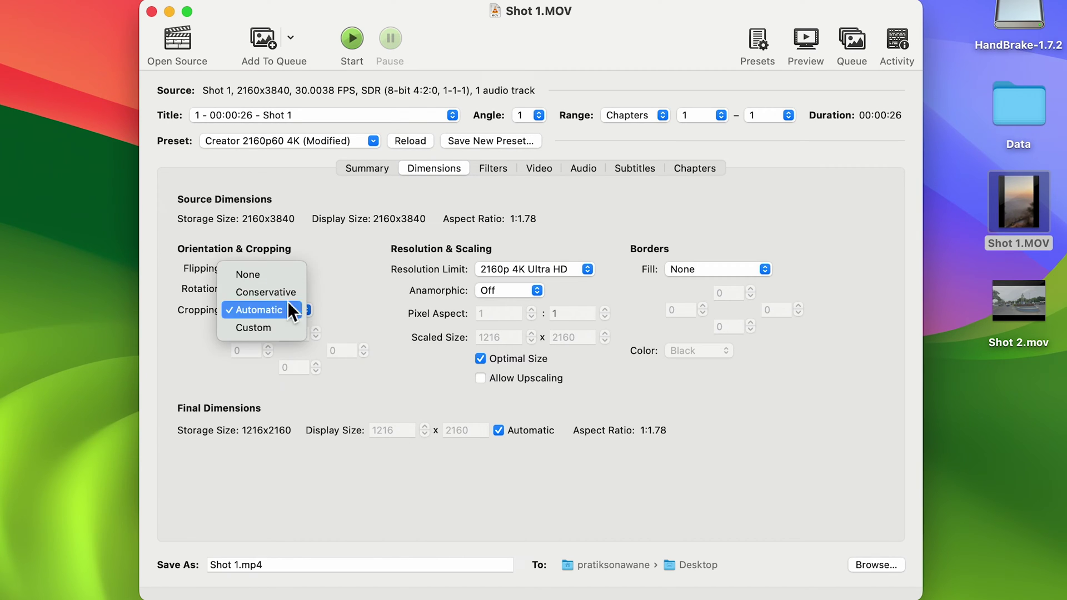
left_click(260, 276)
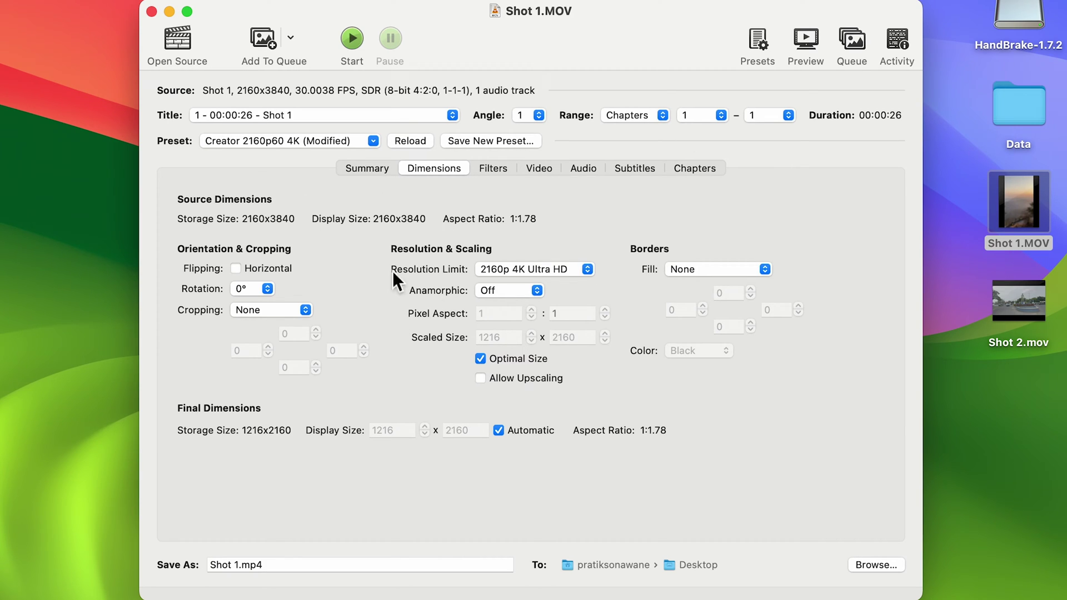
left_click(367, 169)
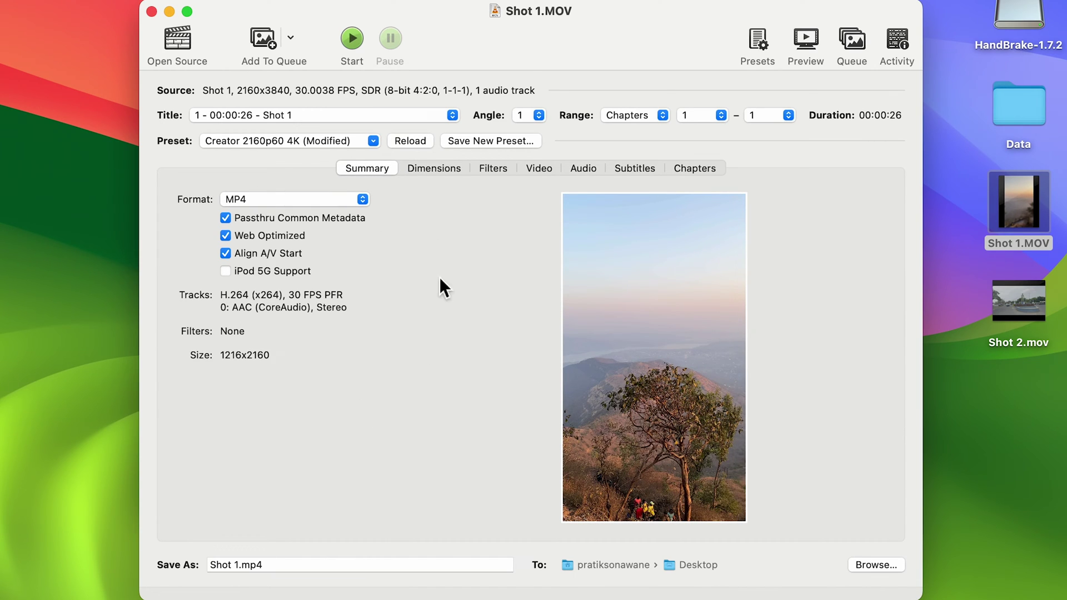
Check the Filters tab shows no filters, then go back to the Video tab
left_click(495, 172)
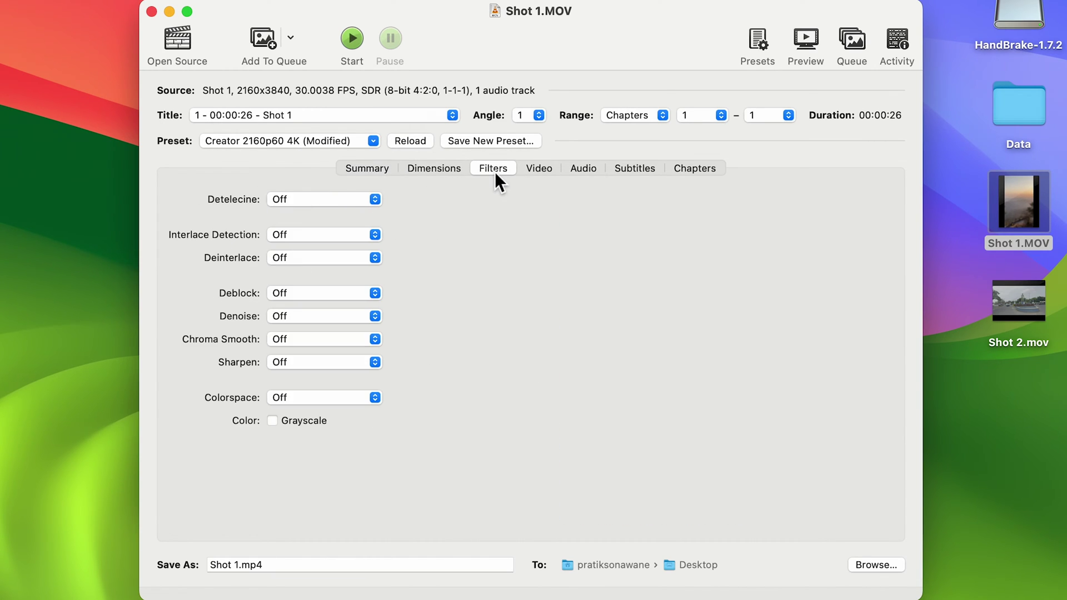
left_click(540, 168)
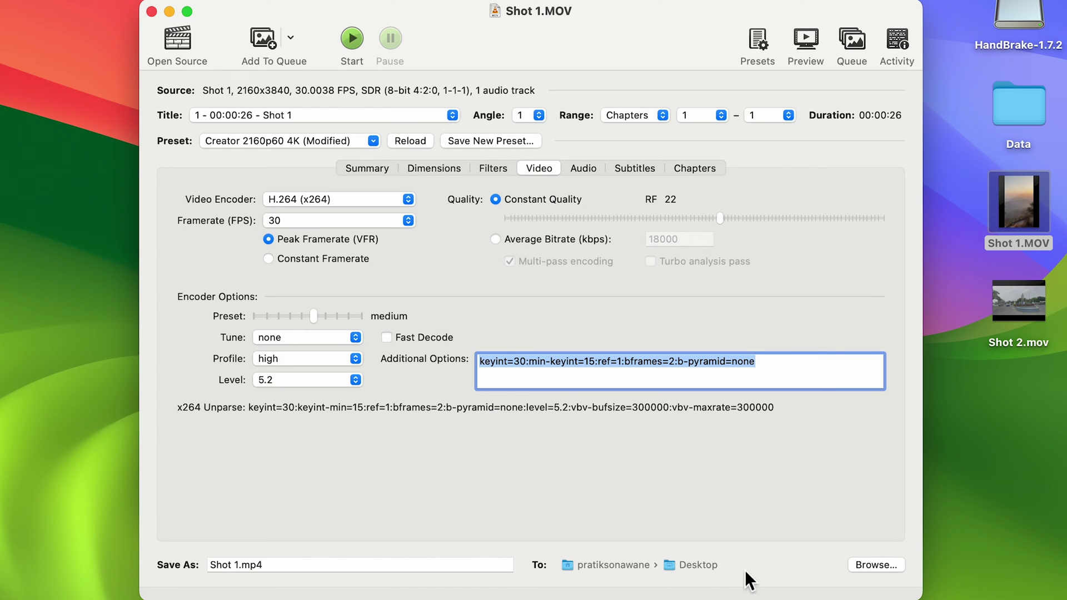
Keep the Desktop as the destination for Shot 1.mp4 and start the encode
left_click(885, 565)
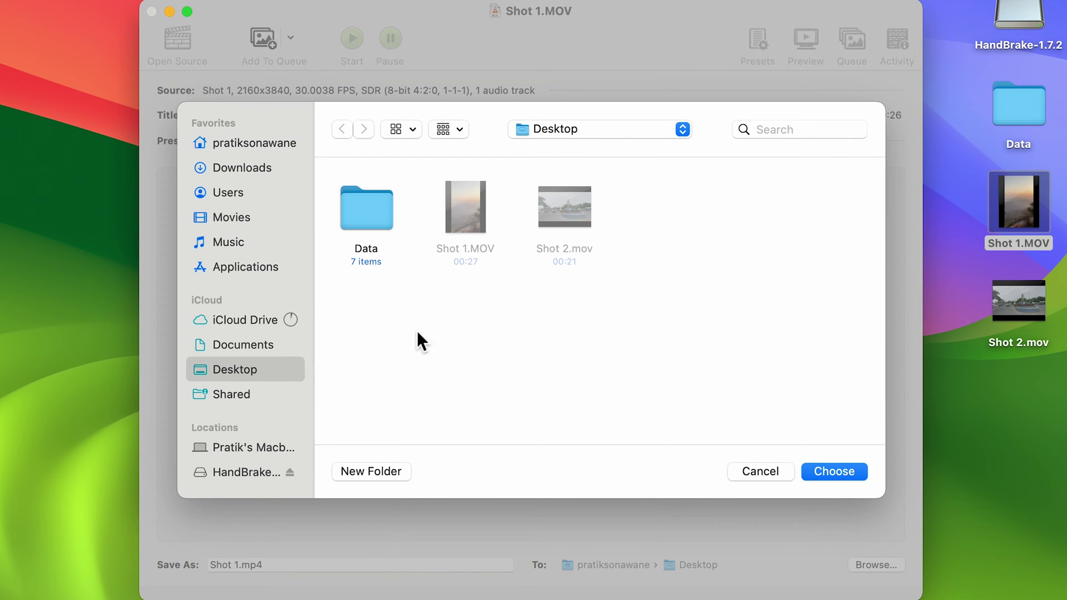
left_click(760, 472)
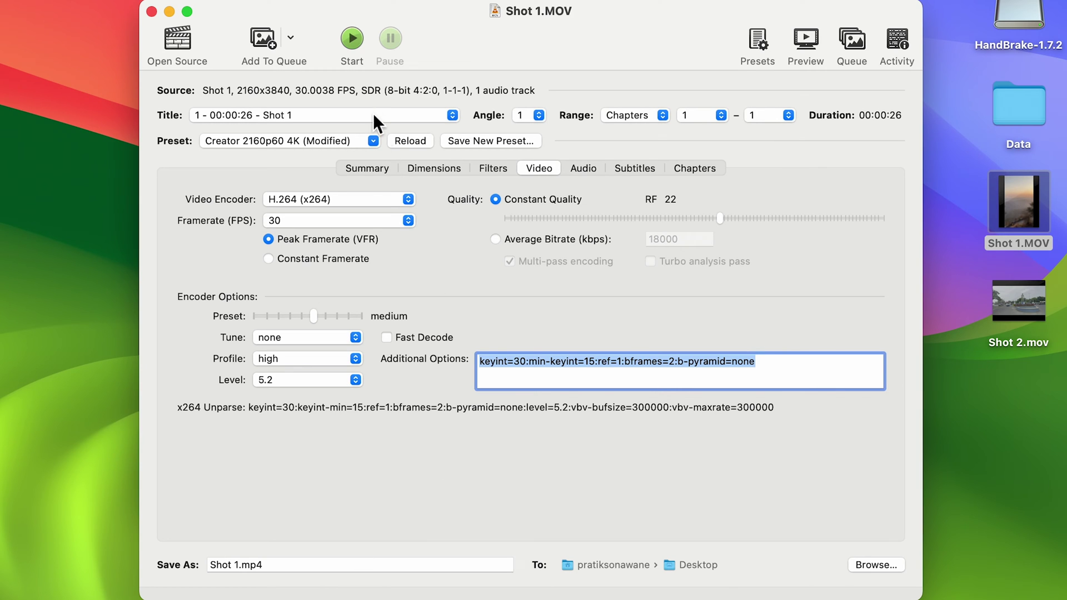
left_click(353, 38)
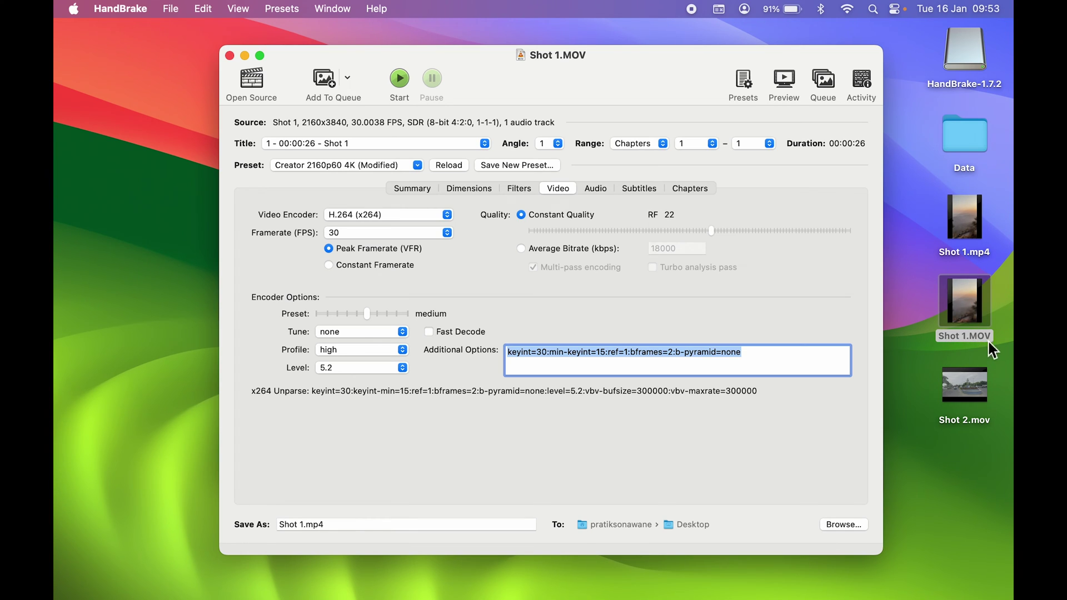
left_click(984, 263)
key("space")
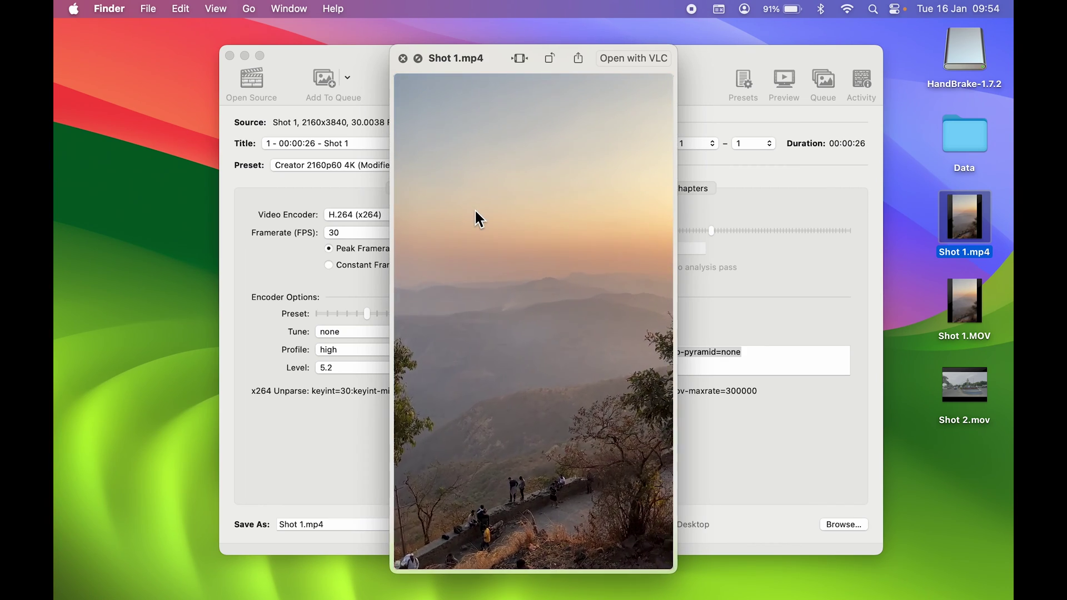
key("space")
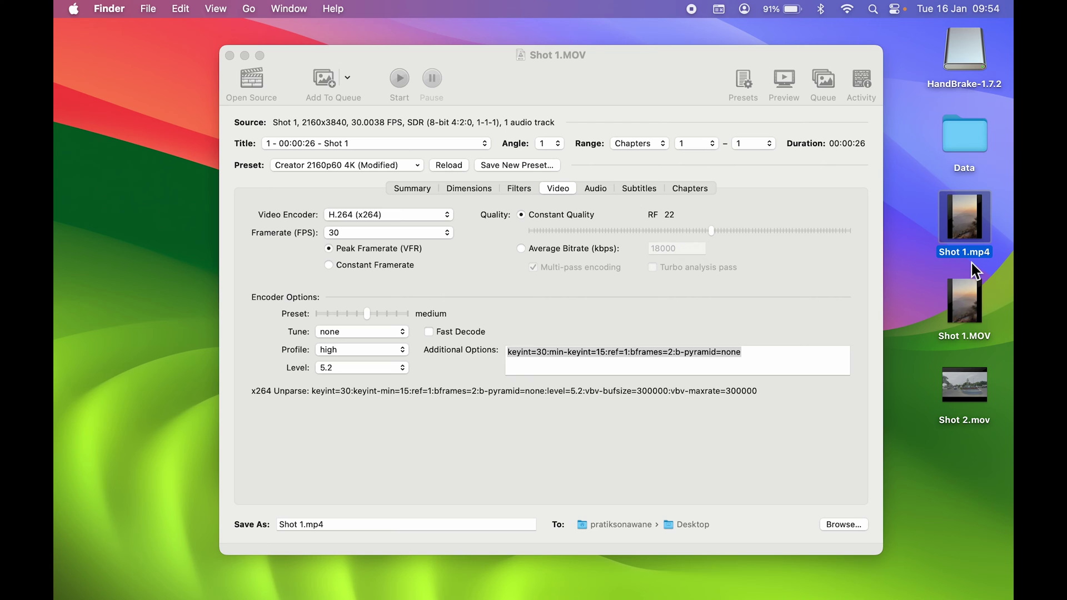
key("super+i")
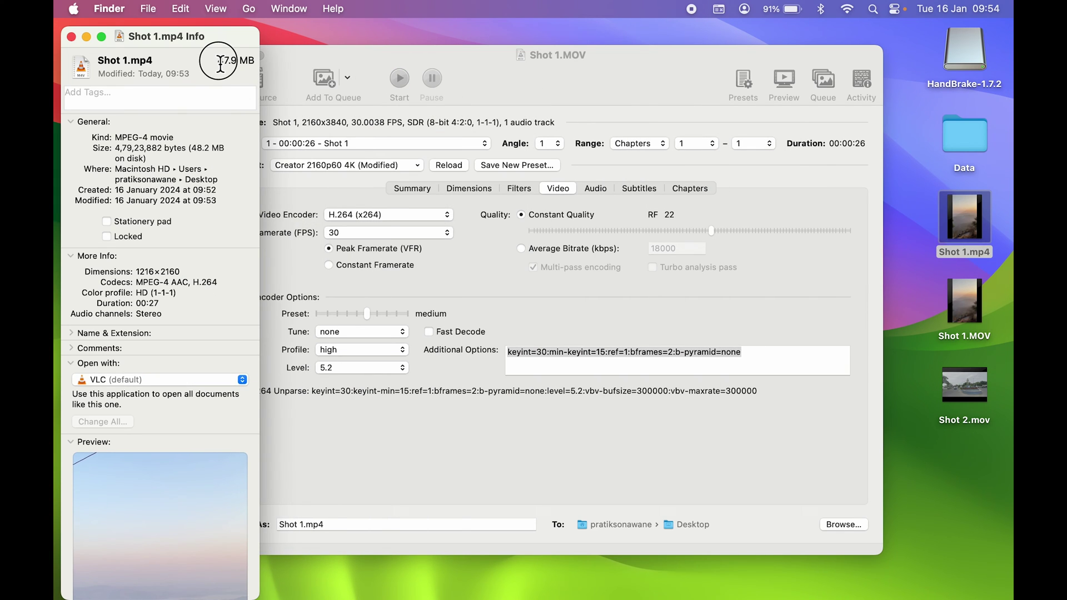
left_click_drag(216, 60, 257, 63)
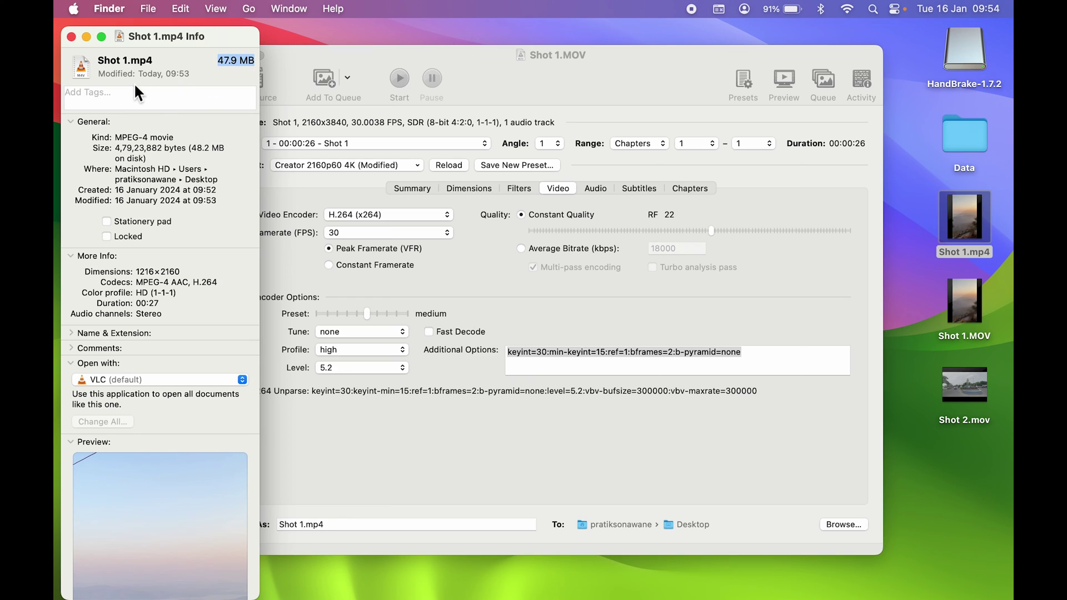
left_click(974, 346)
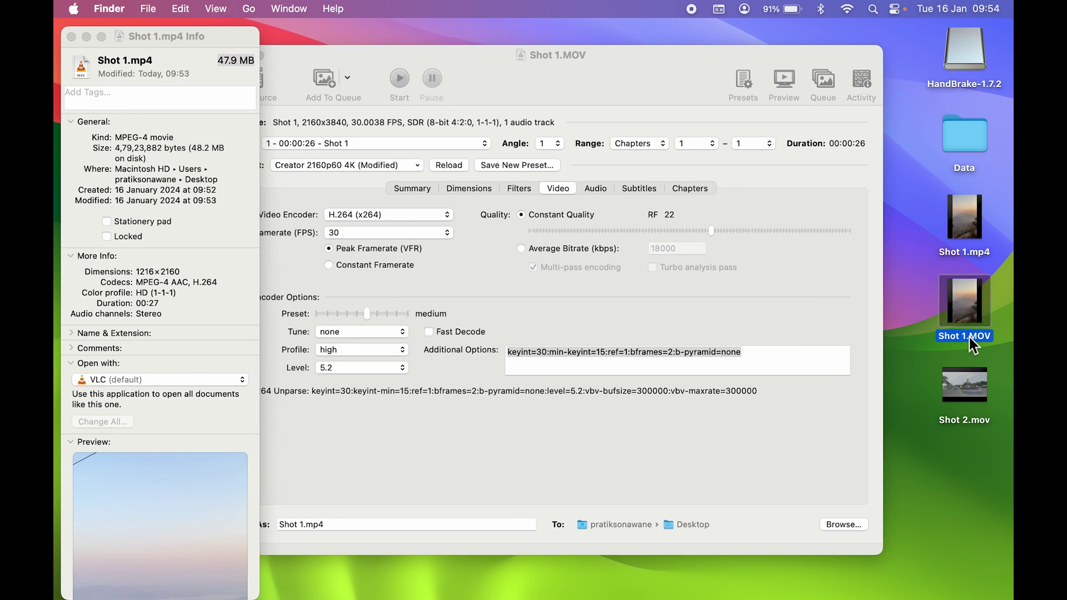
key("super+i")
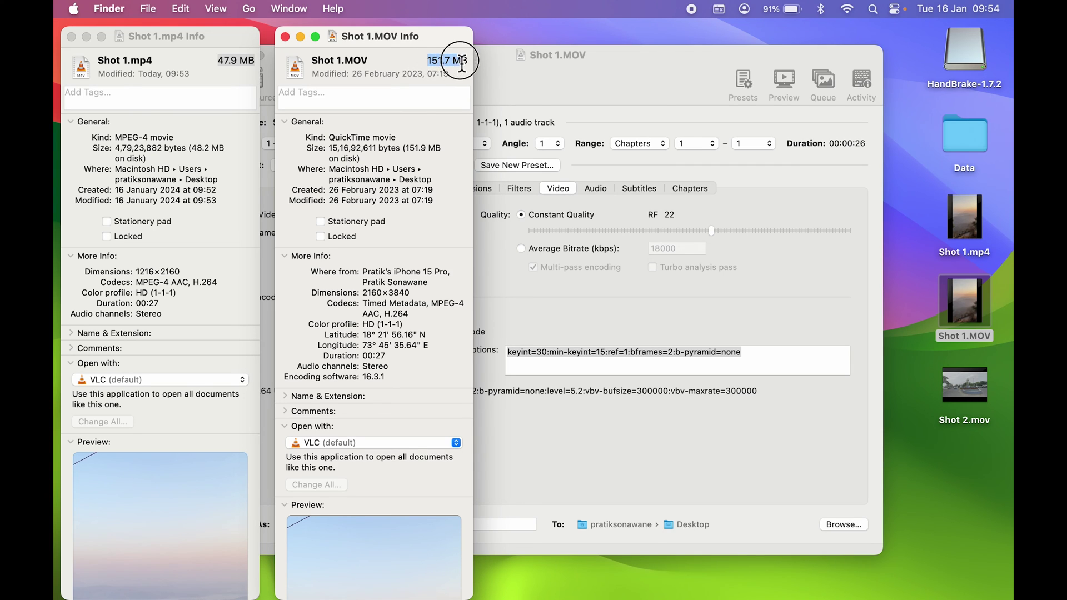
key("super+h")
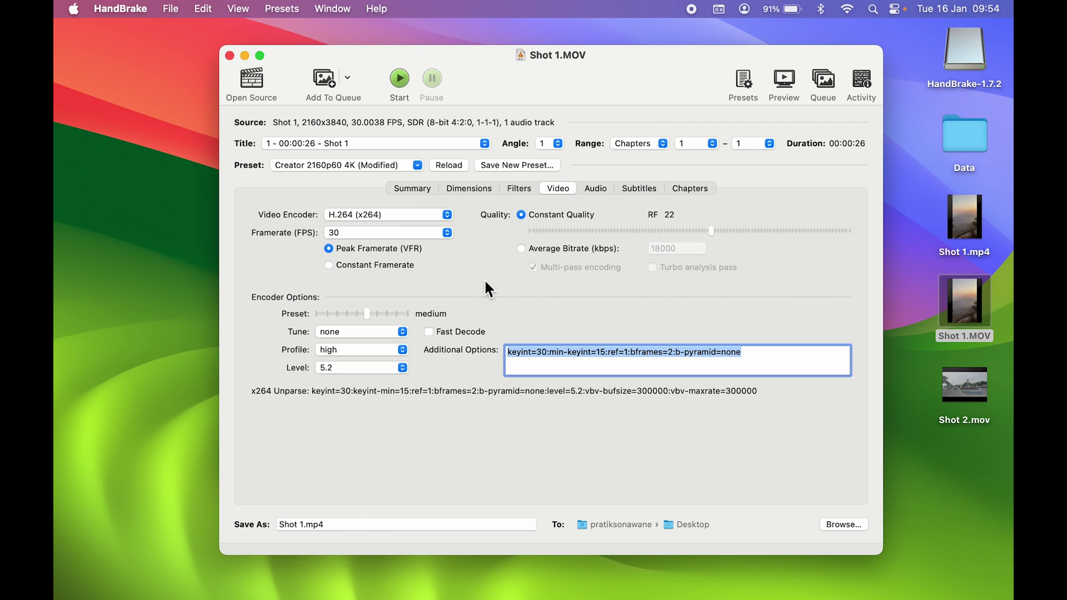
Minimize HandBrake to show Shot 1.mp4 beside Shot 1.MOV on the desktop
left_click(245, 56)
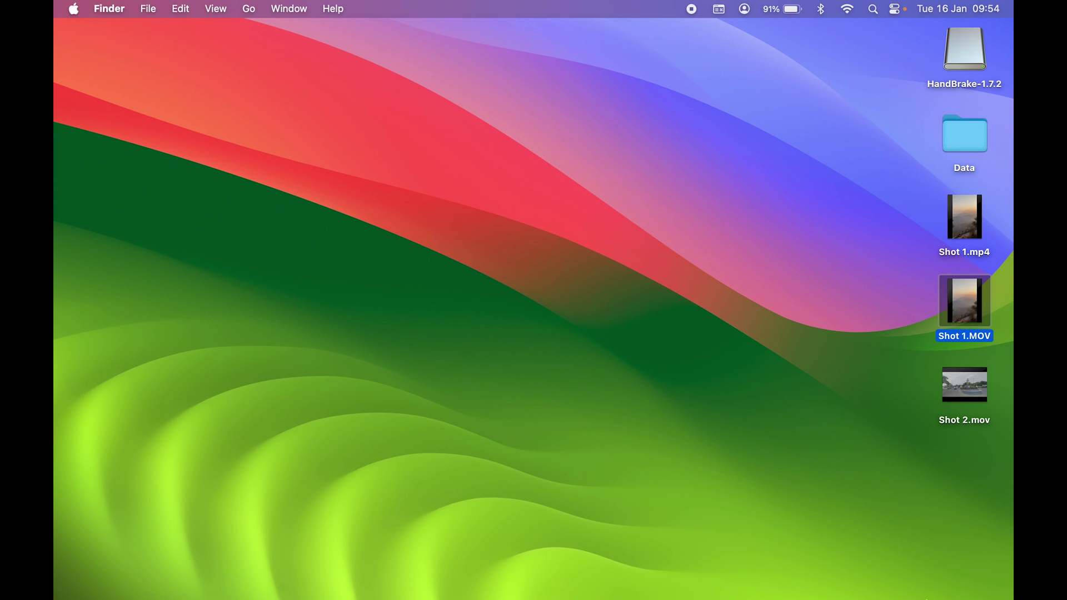
mouse_move(534, 599)
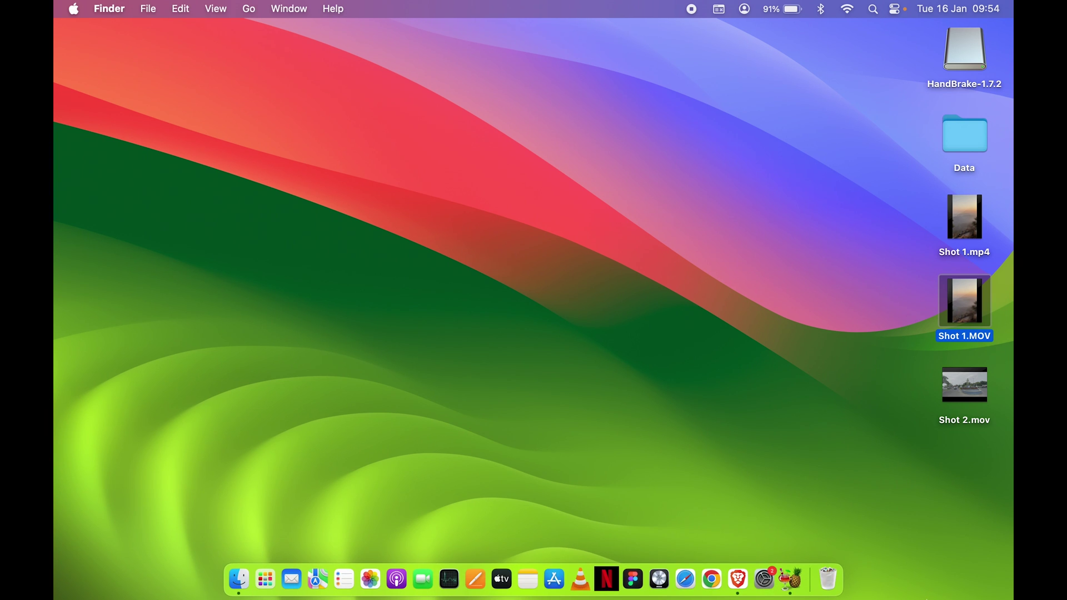